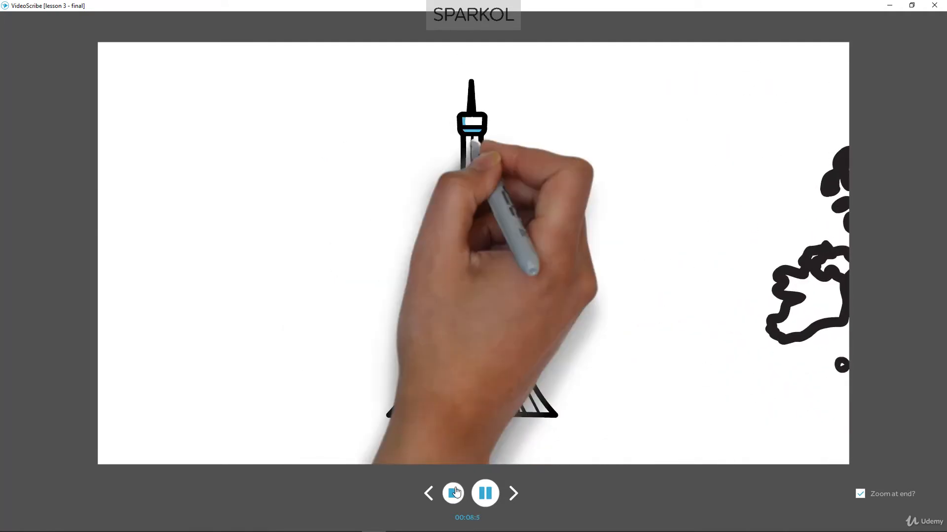
# Stop the preview and review the Eiffel Tower, Colosseum, Parthenon and standing man elements on the canvas
pyautogui.click(453, 493)
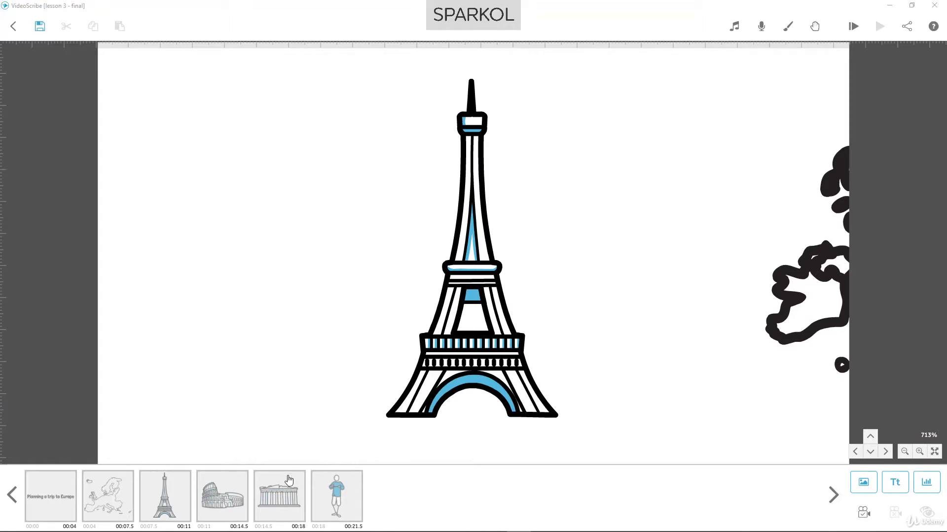
pyautogui.click(207, 508)
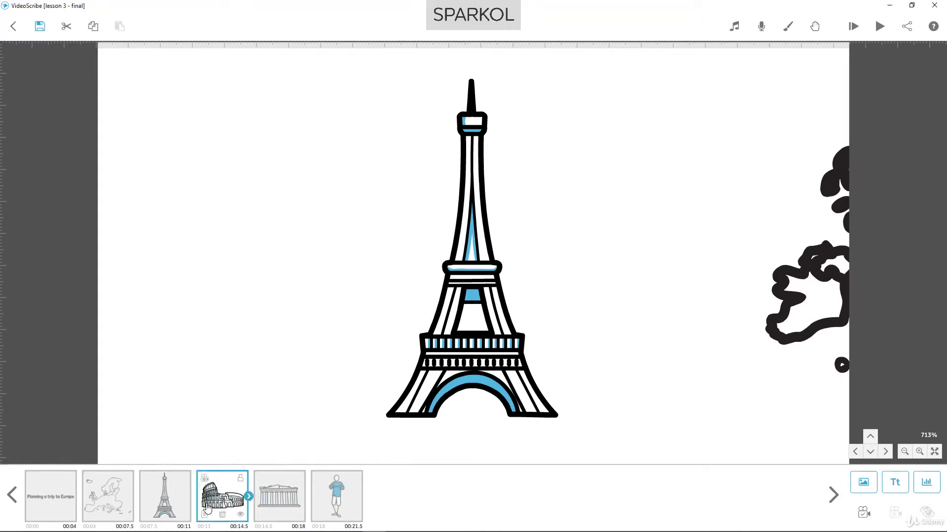
pyautogui.click(207, 482)
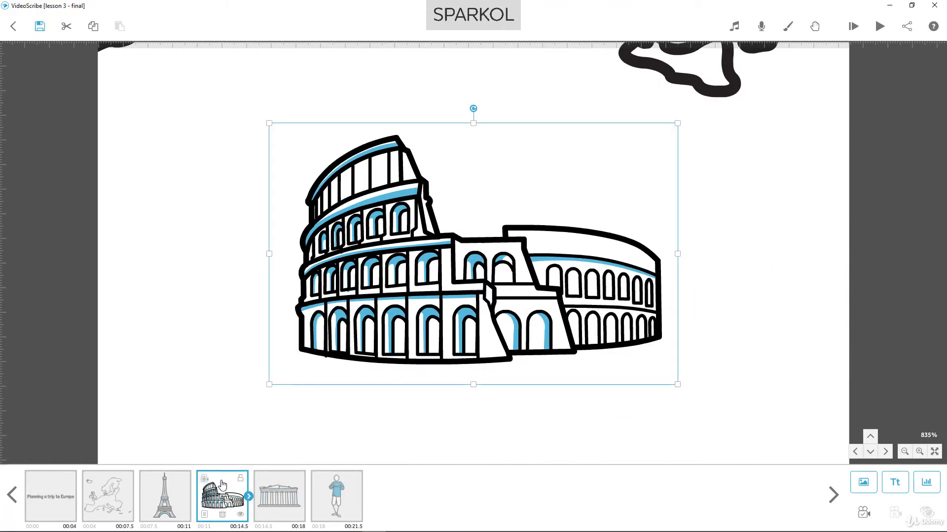
pyautogui.click(274, 495)
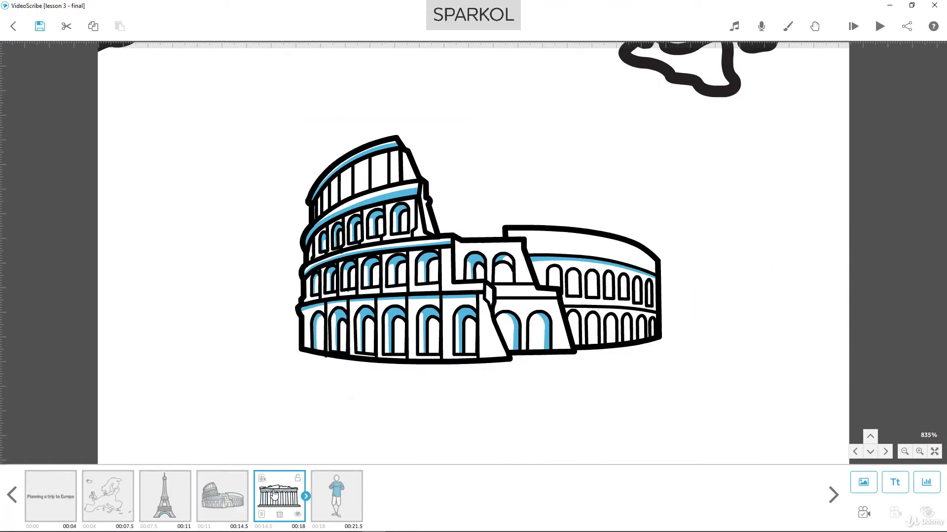
pyautogui.click(336, 498)
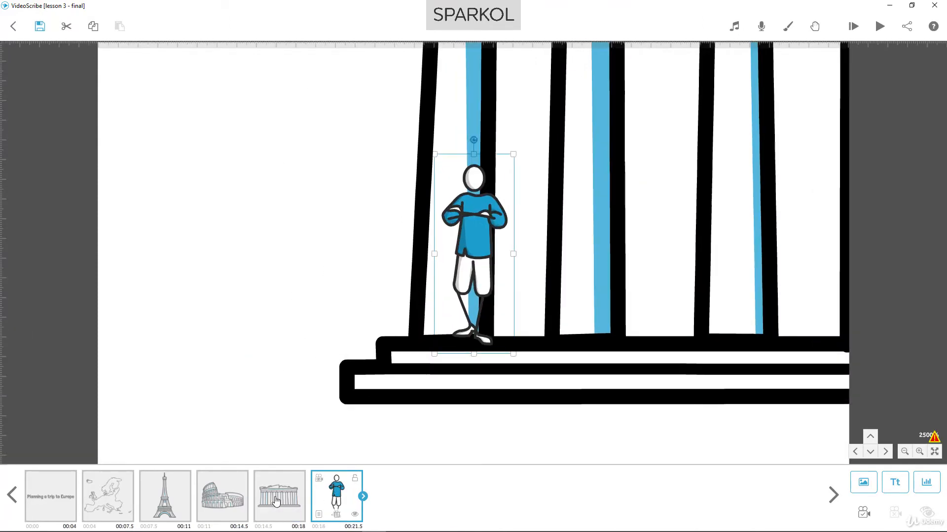
pyautogui.click(278, 499)
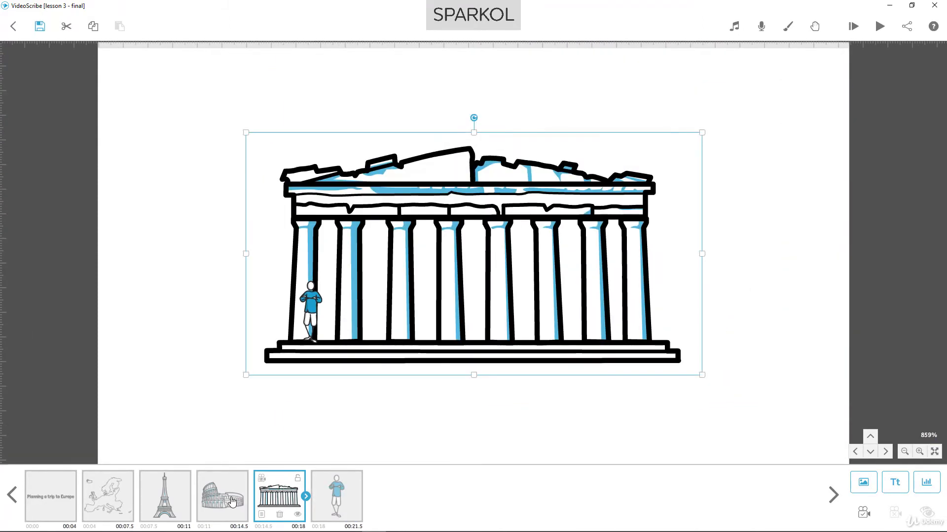
pyautogui.click(232, 502)
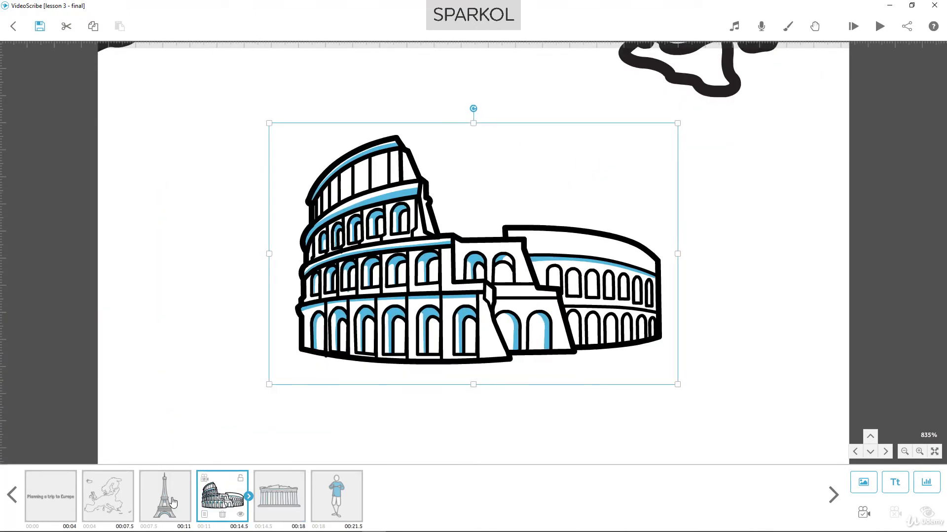
pyautogui.click(173, 502)
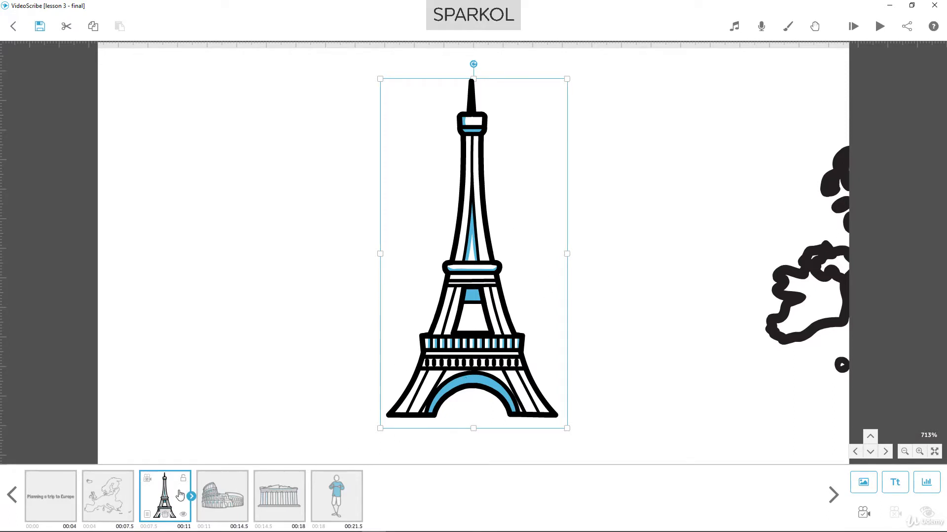
pyautogui.click(213, 497)
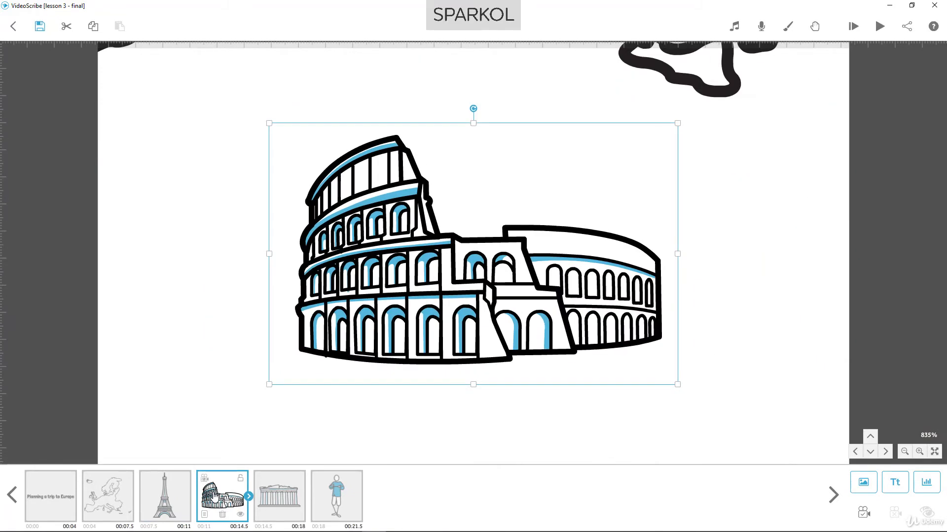
# Toggle the Colosseum's lock and visibility on and off, and check the timing in its image properties
pyautogui.click(240, 481)
pyautogui.click(240, 482)
pyautogui.click(241, 515)
pyautogui.click(241, 515)
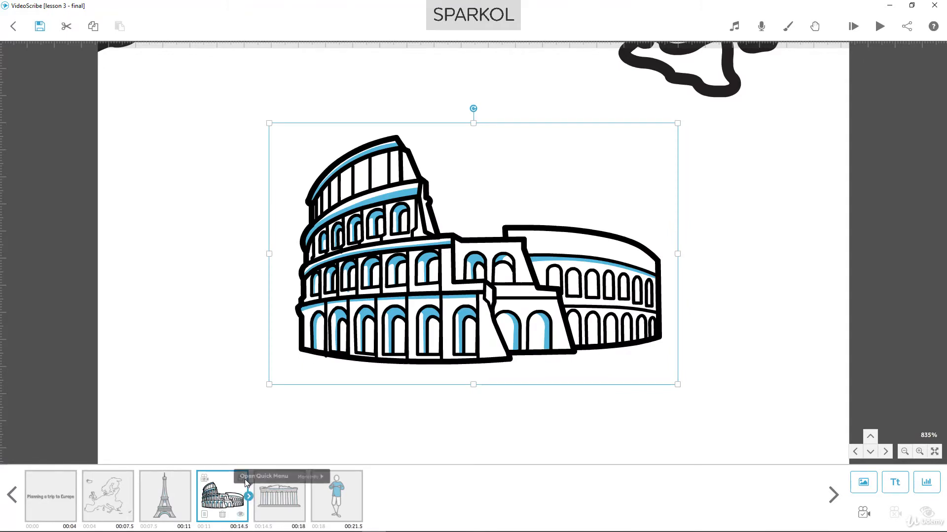
pyautogui.click(205, 515)
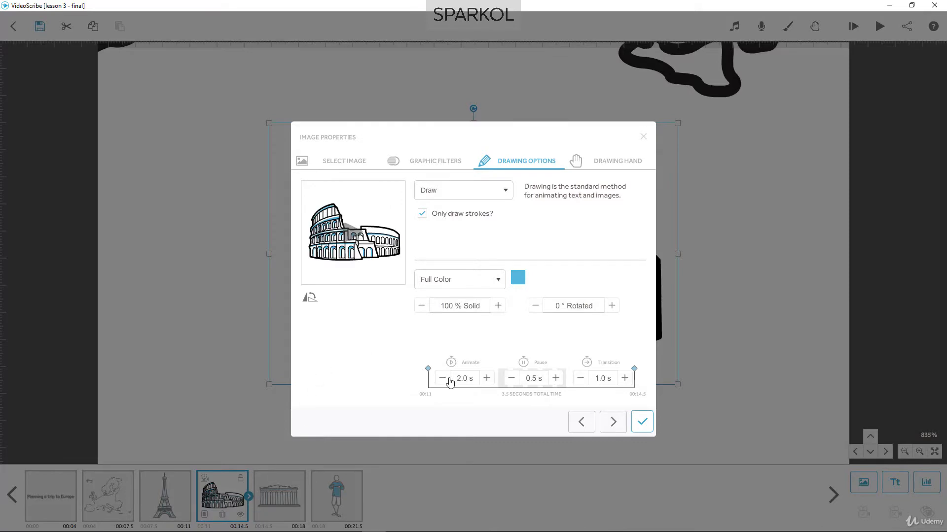
pyautogui.click(641, 422)
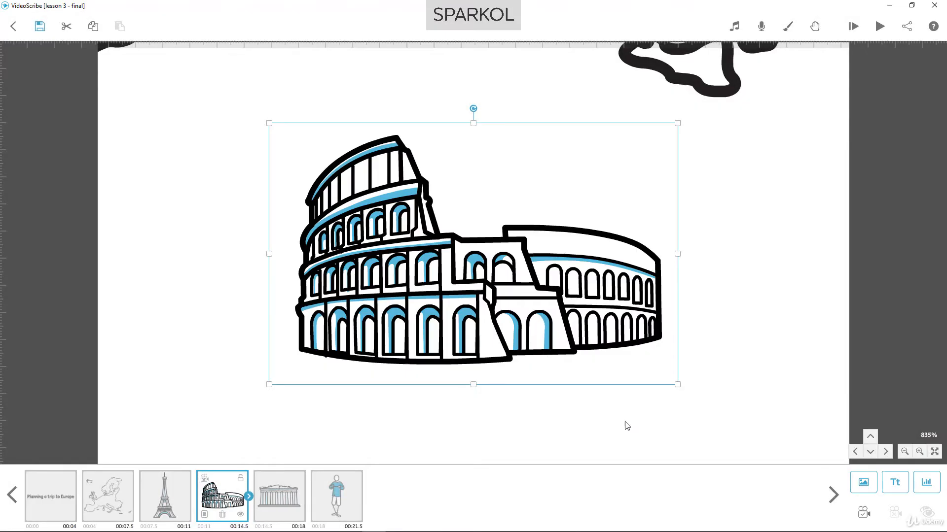
# Lengthen the Colosseum's animate time by four increments and preview the slower drawing
pyautogui.click(250, 498)
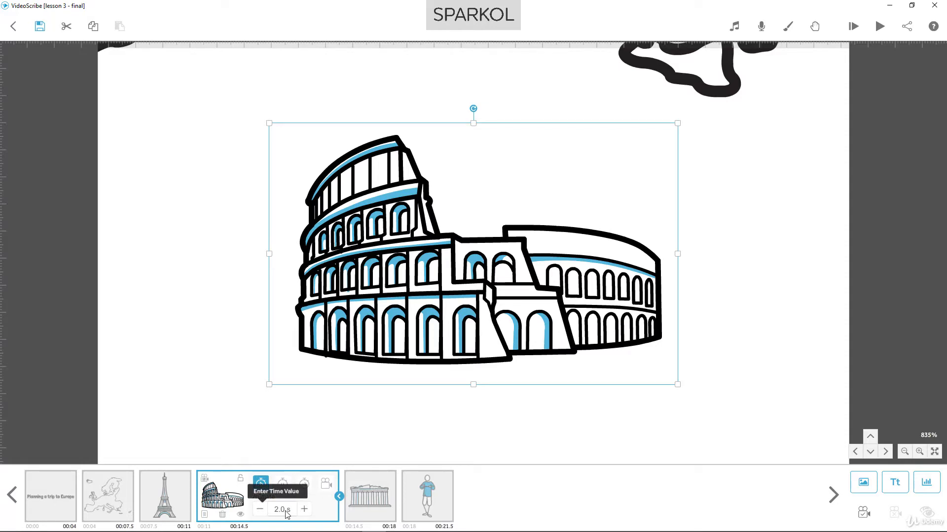
pyautogui.click(301, 510)
pyautogui.click(302, 509)
pyautogui.click(301, 509)
pyautogui.click(302, 510)
pyautogui.click(879, 27)
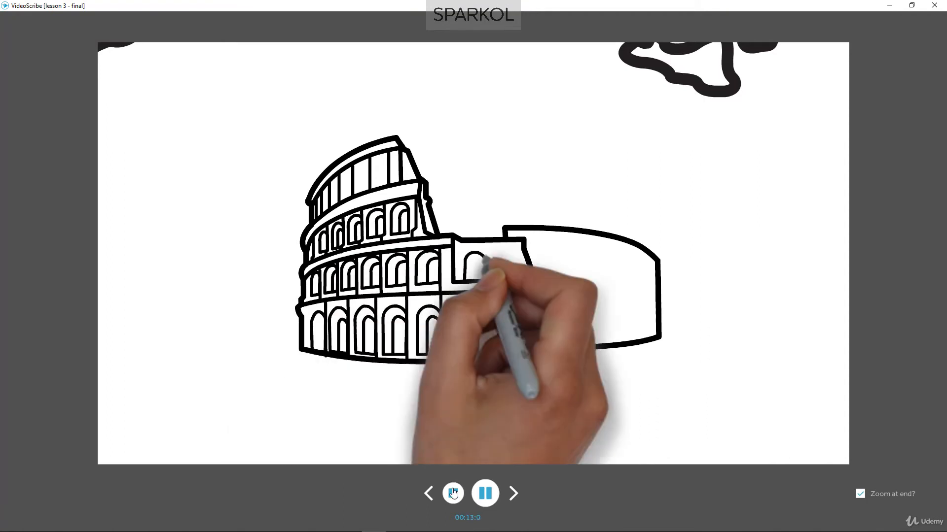
pyautogui.click(453, 493)
# Shorten the Colosseum's animate time to 0.5 s and preview the faster drawing
pyautogui.click(240, 507)
pyautogui.click(259, 511)
pyautogui.click(260, 512)
pyautogui.click(259, 511)
pyautogui.click(259, 512)
pyautogui.click(260, 511)
pyautogui.click(259, 511)
pyautogui.click(260, 510)
pyautogui.click(882, 30)
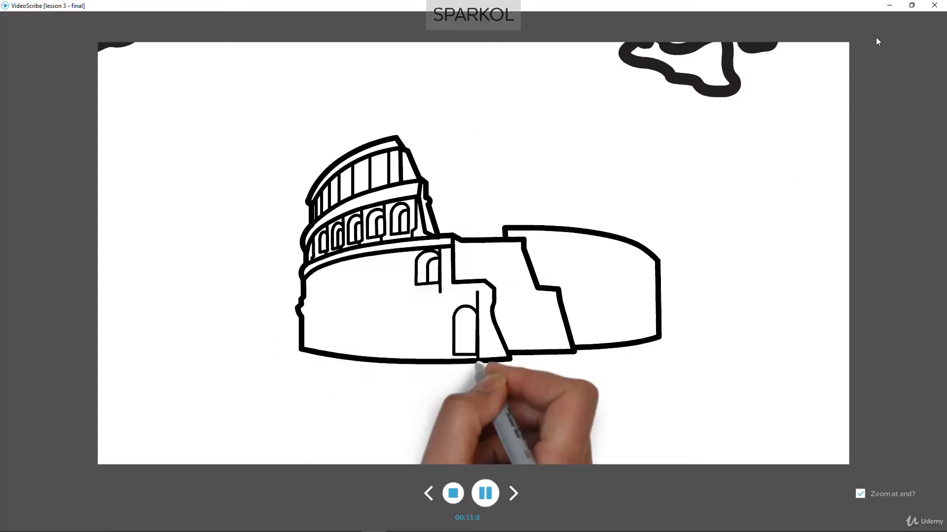
pyautogui.click(454, 493)
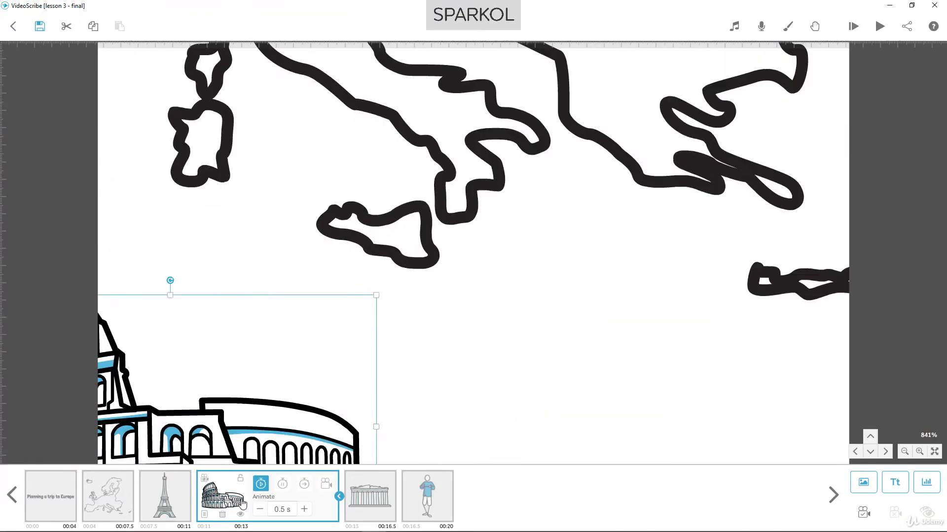
# Set the Colosseum's pause time to 1.5 s
pyautogui.click(282, 486)
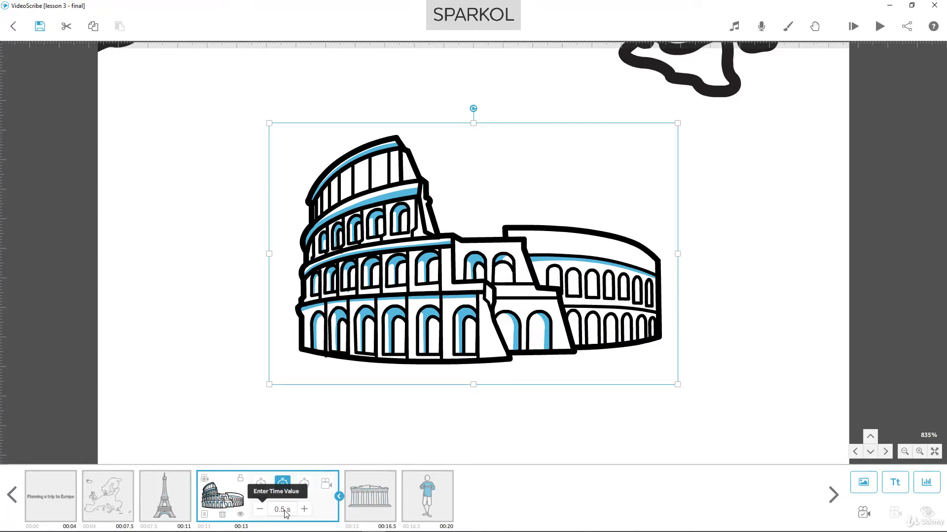
pyautogui.click(306, 510)
pyautogui.click(306, 511)
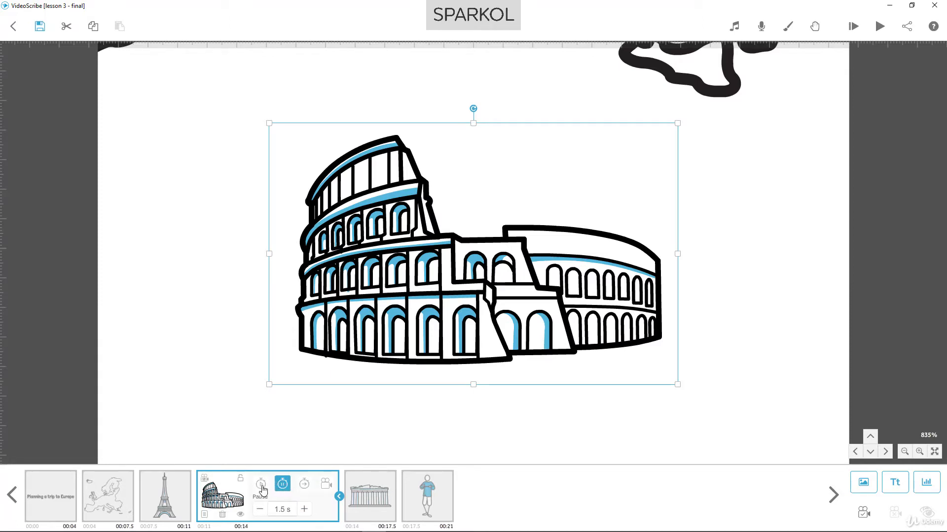
# Set the Colosseum's animate time to 1.5 s
pyautogui.click(261, 483)
pyautogui.click(305, 510)
pyautogui.click(305, 511)
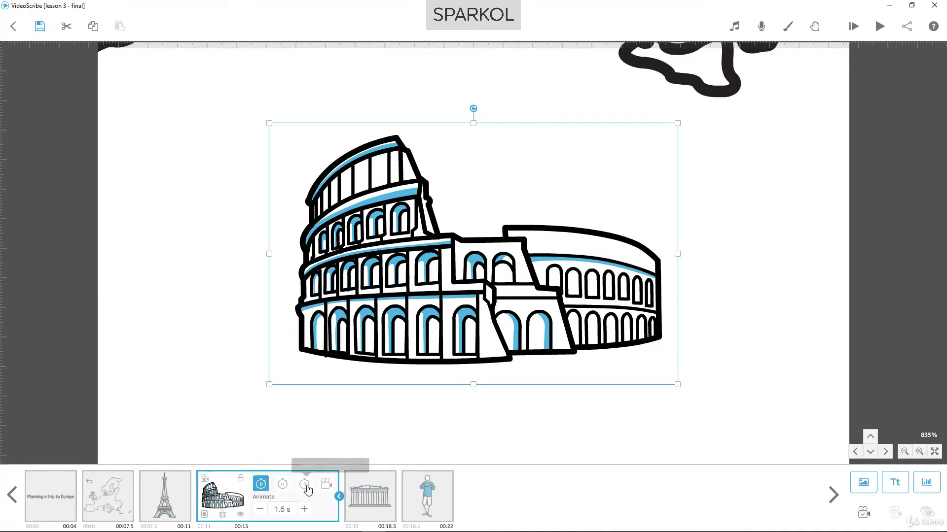
# Set the Parthenon's transition time to 3.0 s and preview the scribe from that element to its end
pyautogui.click(305, 485)
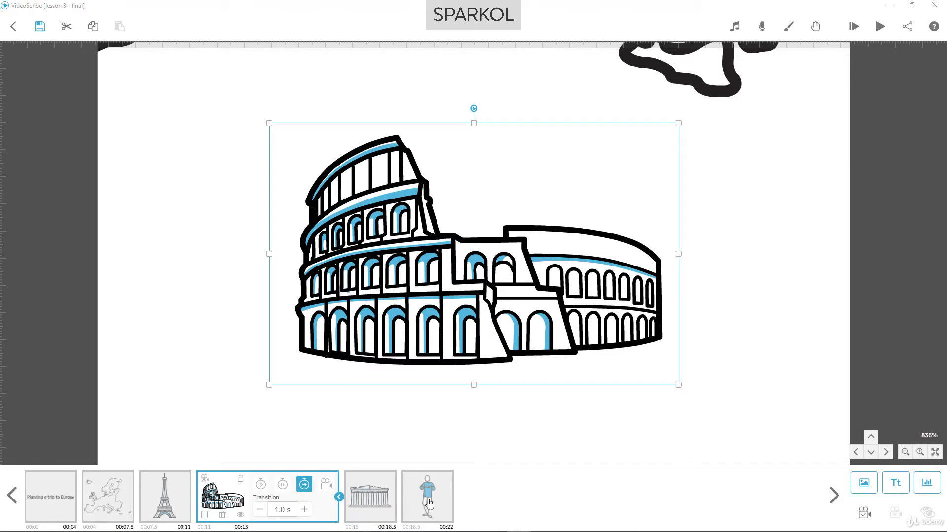
pyautogui.click(382, 506)
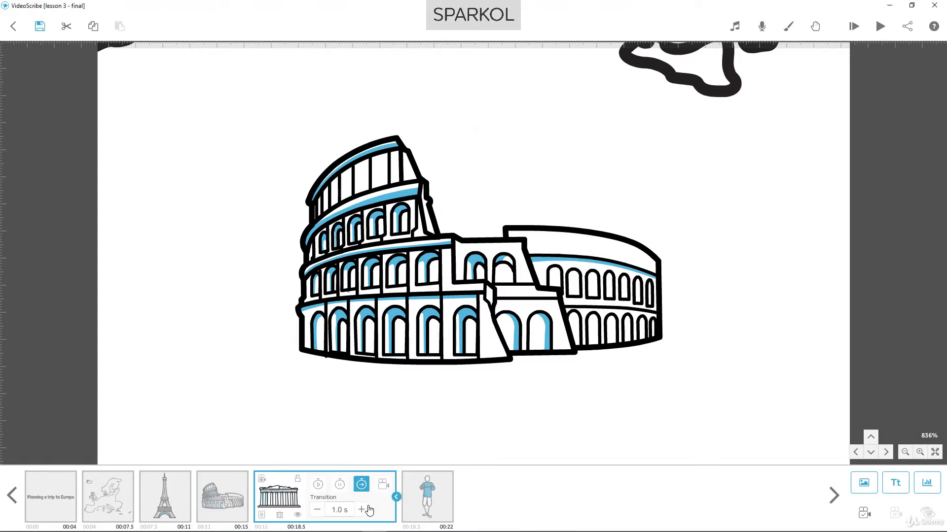
pyautogui.click(363, 511)
pyautogui.click(363, 511)
pyautogui.click(363, 511)
pyautogui.click(363, 511)
pyautogui.click(880, 26)
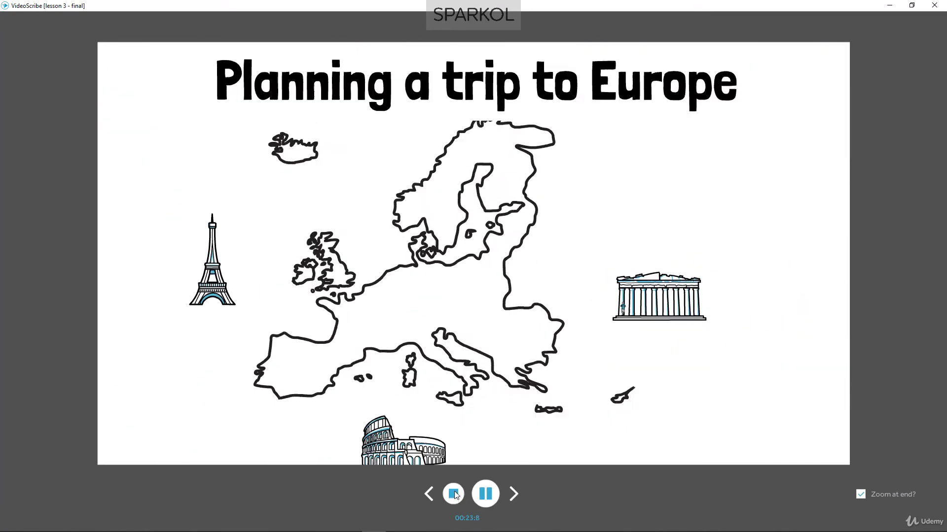
pyautogui.click(453, 494)
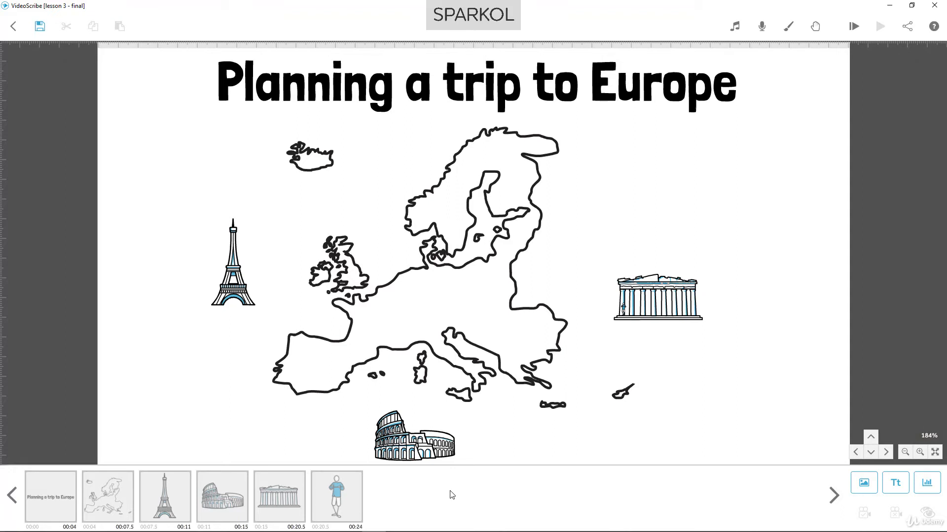
# Set the standing man's transition time to 3.0 s and preview the scribe from that element
pyautogui.click(338, 501)
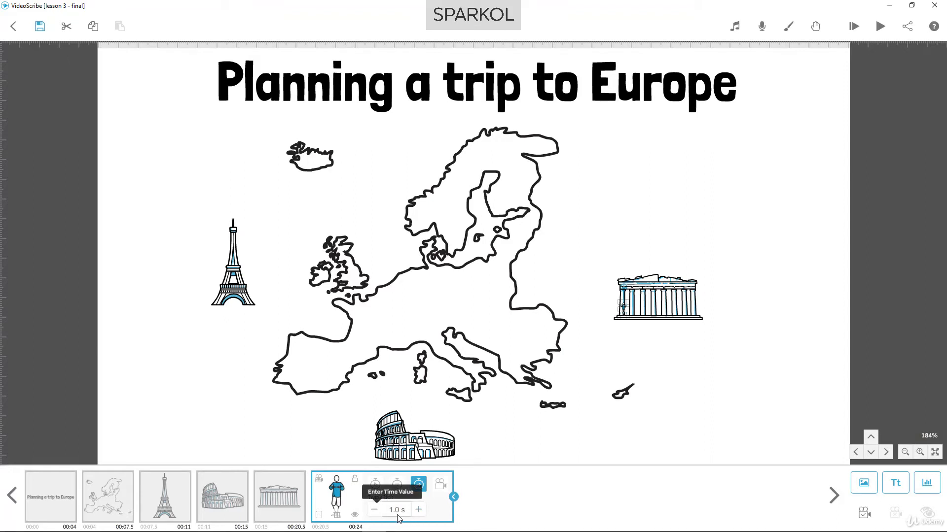
pyautogui.click(419, 511)
pyautogui.click(419, 510)
pyautogui.click(419, 511)
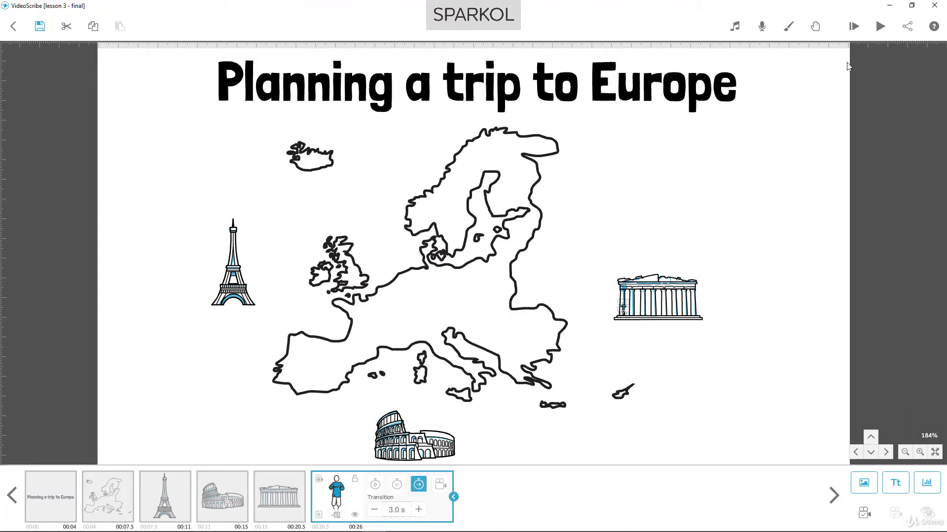
pyautogui.click(881, 26)
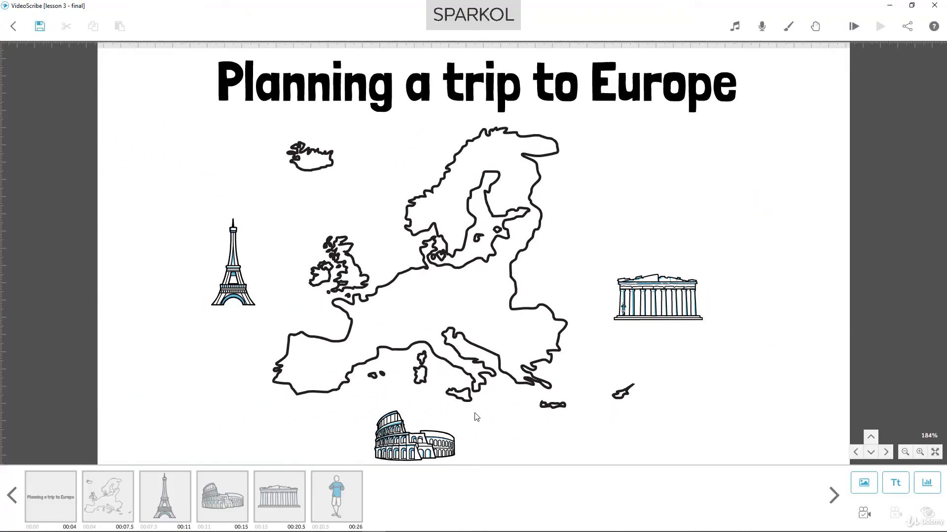
# Preview the scribe from the standing man with zooming at the end turned off, and exit the preview
pyautogui.click(332, 499)
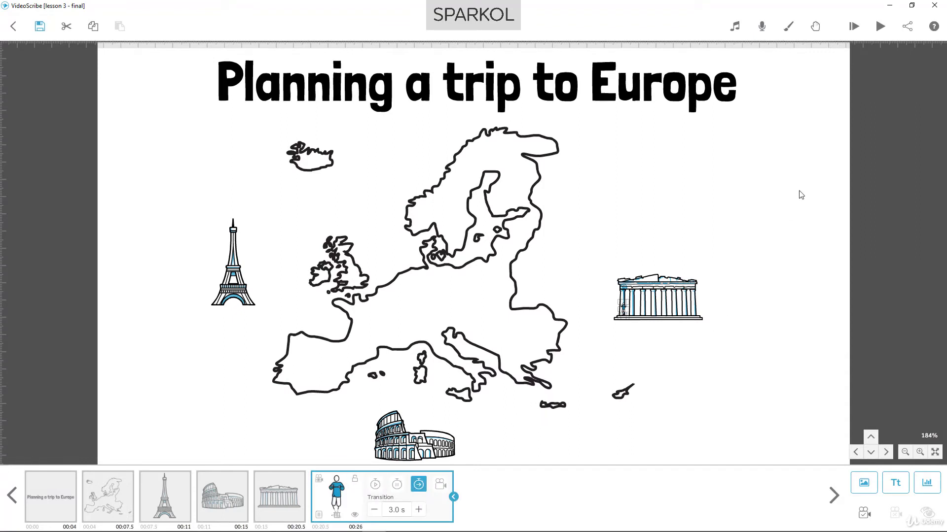
pyautogui.click(880, 26)
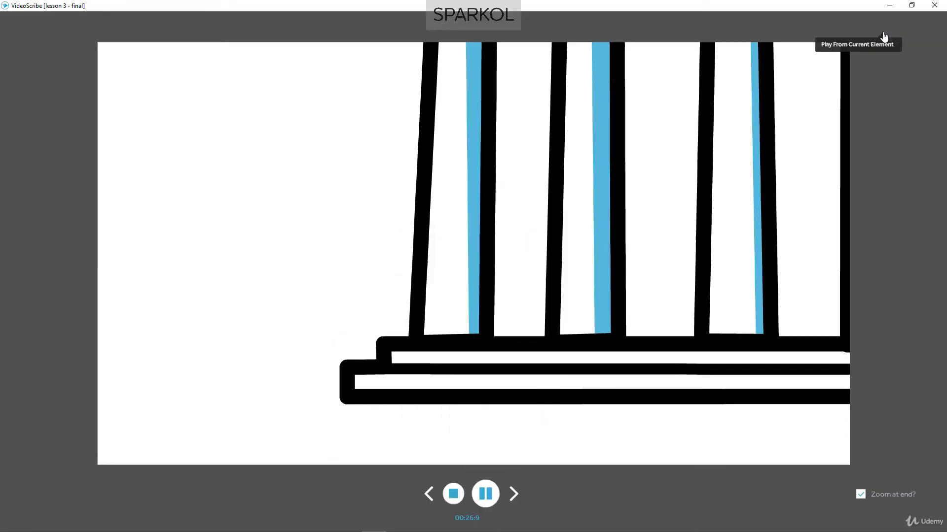
pyautogui.click(860, 494)
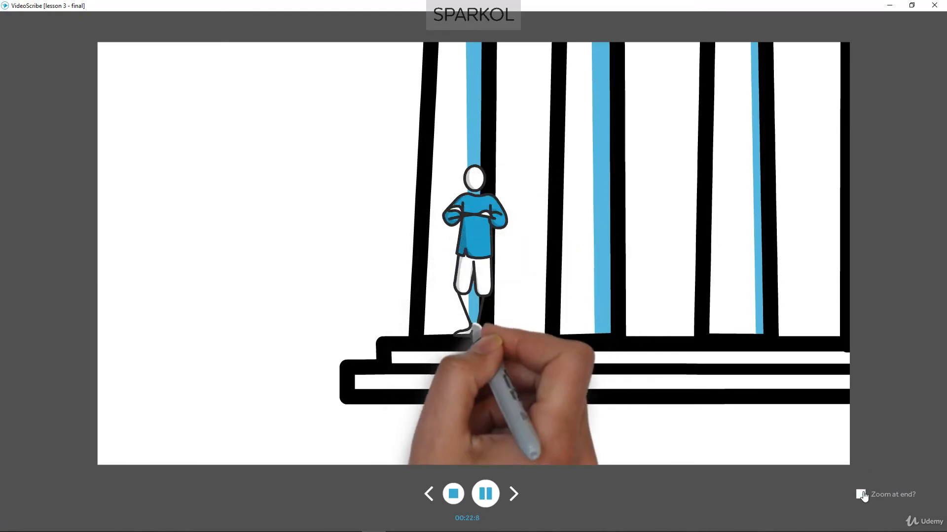
pyautogui.press('Escape')
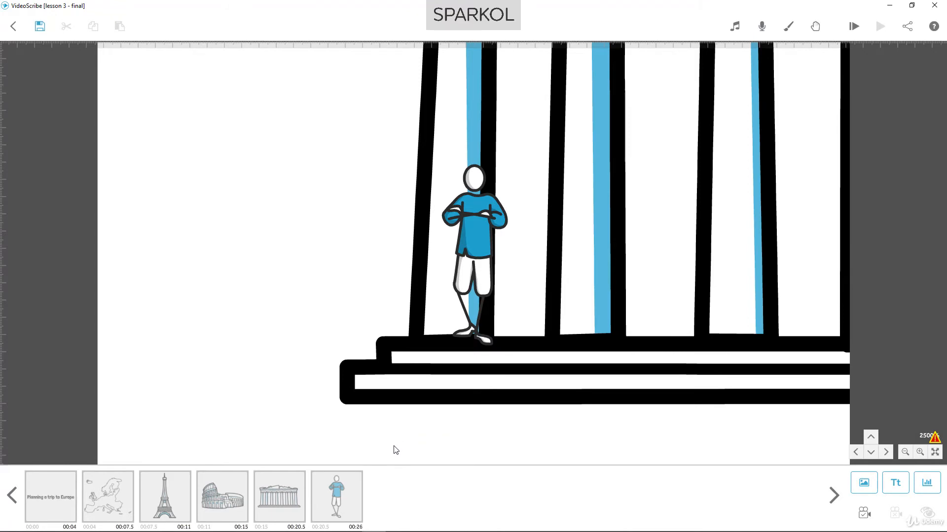
# Review the camera settings of the standing man, the Parthenon and the Colosseum, and show the Colosseum's pause time
pyautogui.click(332, 498)
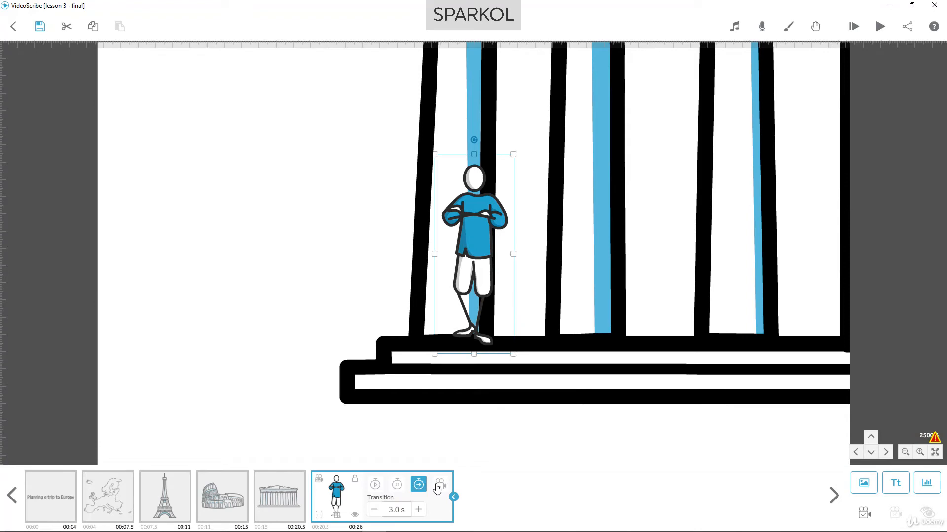
pyautogui.click(438, 487)
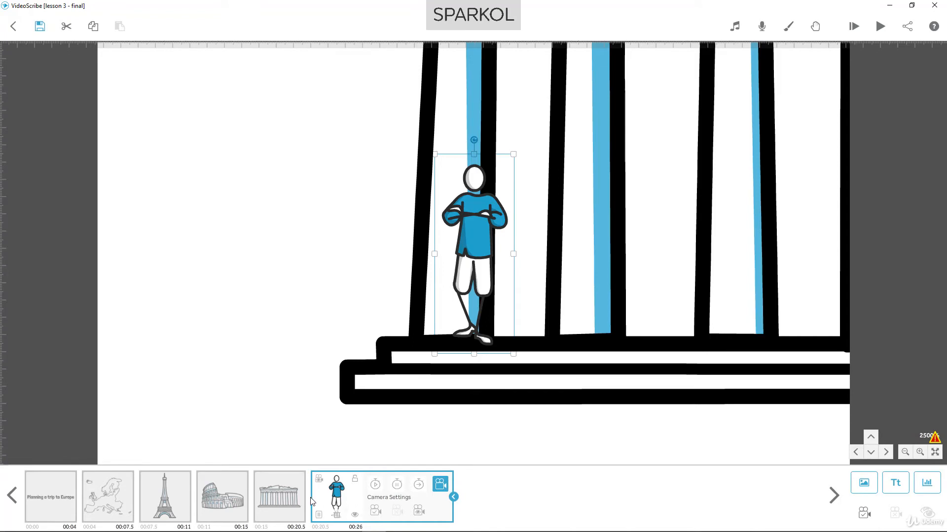
pyautogui.click(283, 503)
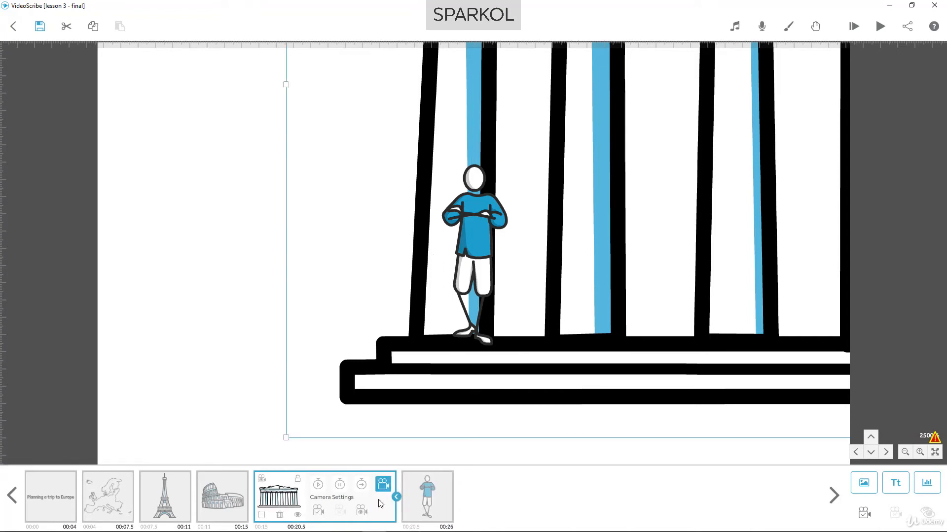
pyautogui.click(238, 502)
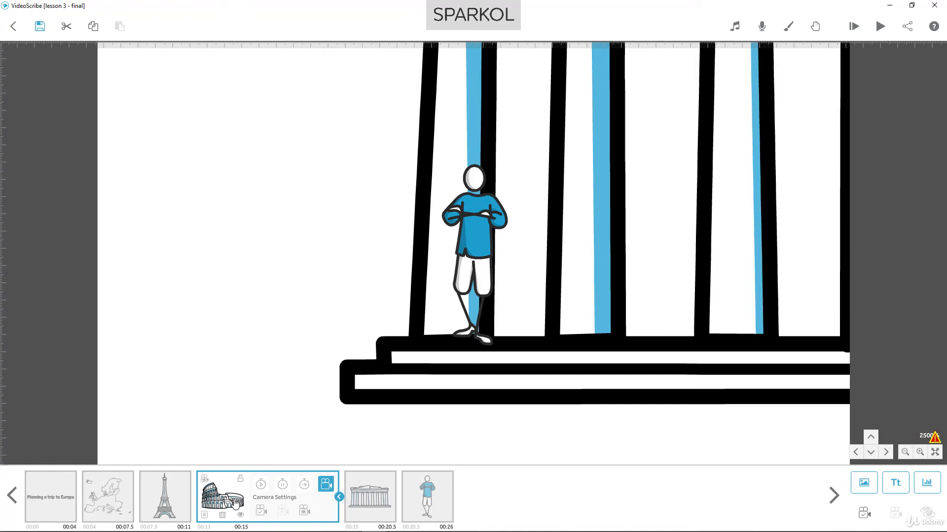
pyautogui.click(283, 486)
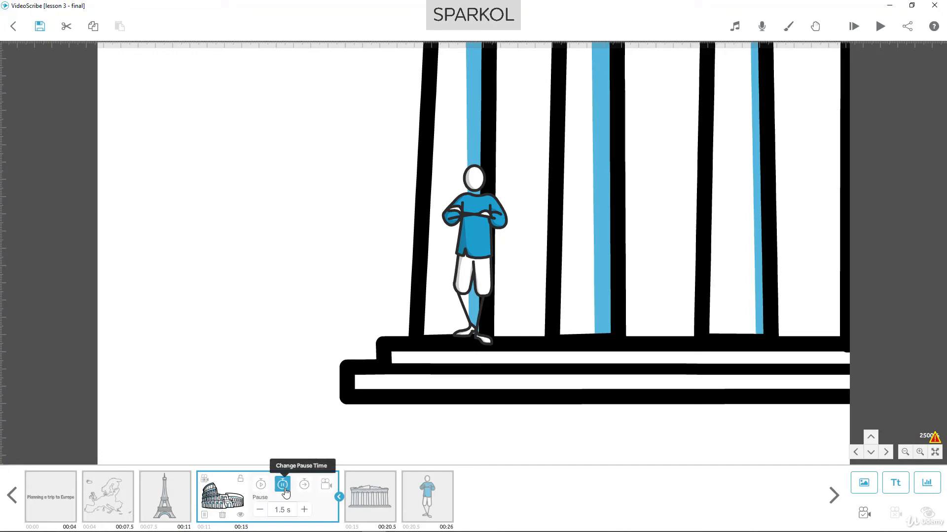
# Check the Parthenon's pause time, collapse its timing settings, and select the standing man
pyautogui.click(366, 499)
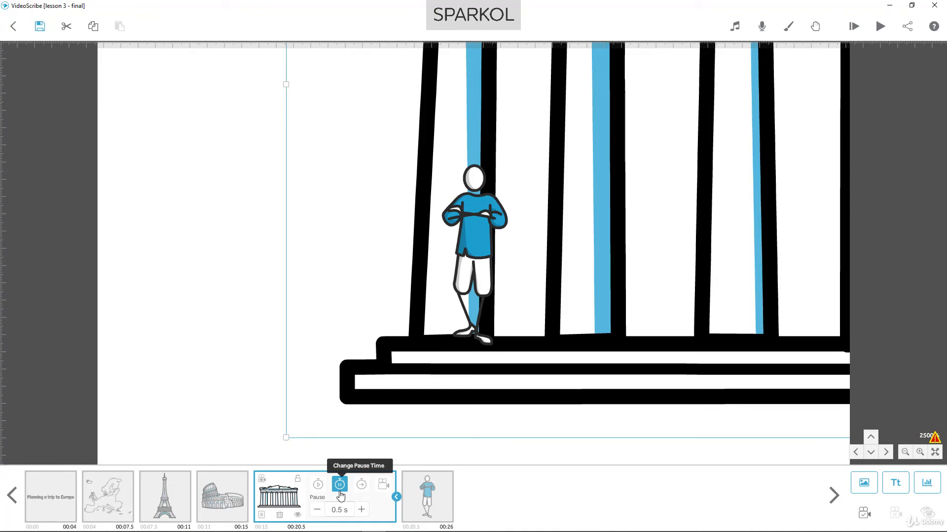
pyautogui.click(396, 499)
pyautogui.click(224, 501)
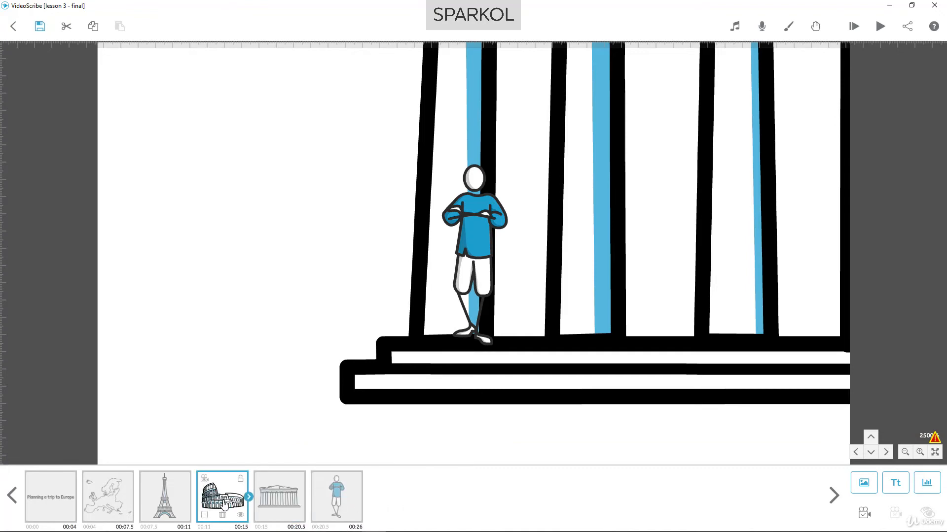
pyautogui.click(341, 499)
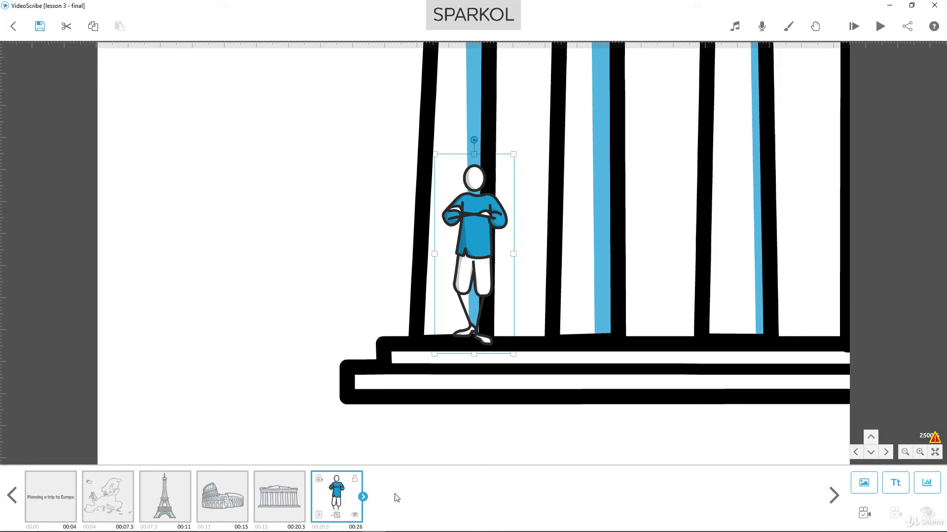
# Examine the standing man's size and position against the whole Parthenon, with the Parthenon selected on the canvas
pyautogui.scroll(-1, 302, 396)
pyautogui.scroll(-5, 303, 398)
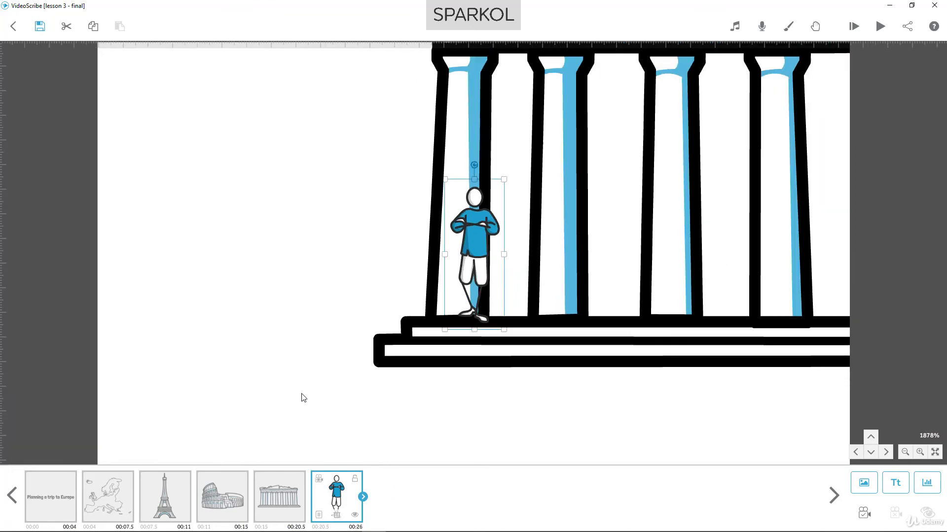
pyautogui.scroll(-3, 304, 399)
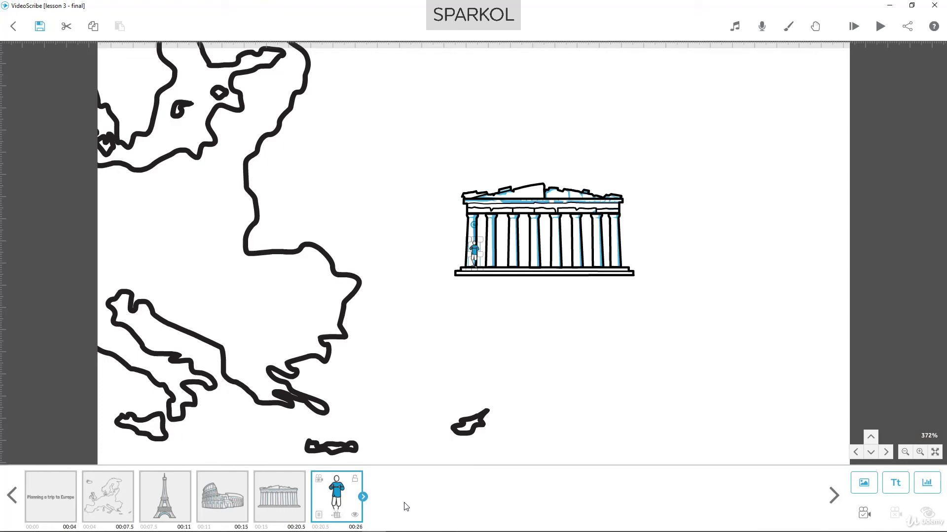
pyautogui.click(501, 256)
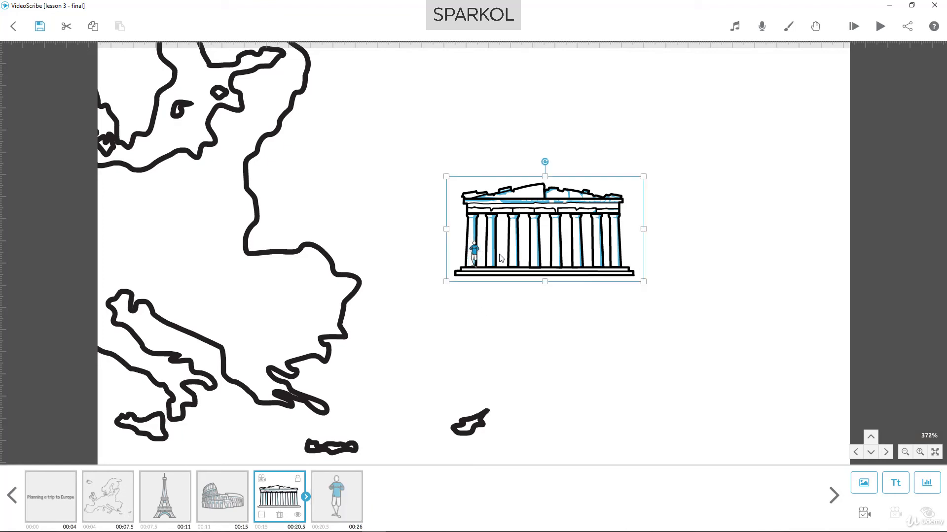
pyautogui.scroll(4, 501, 344)
pyautogui.scroll(1, 501, 354)
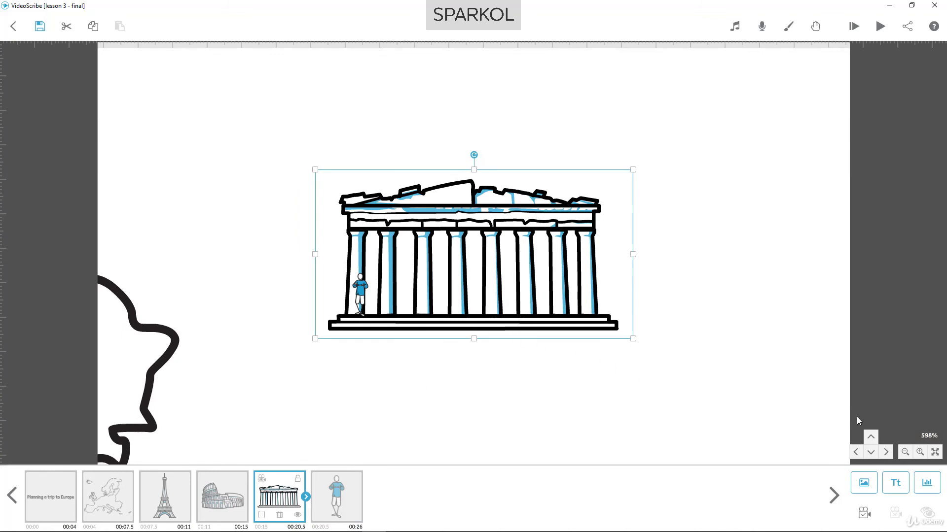
# Fit the whole scribe in view and select the Planning a trip to Europe title text
pyautogui.click(933, 456)
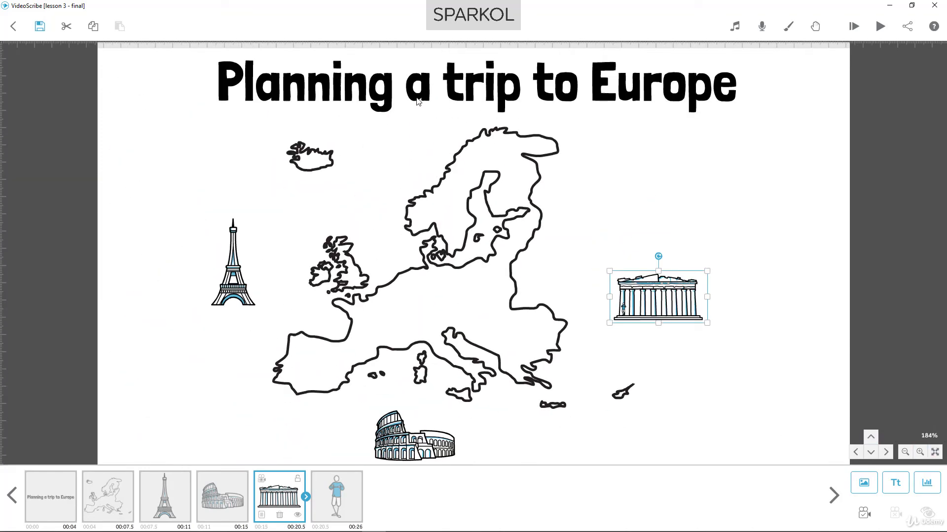
pyautogui.click(418, 102)
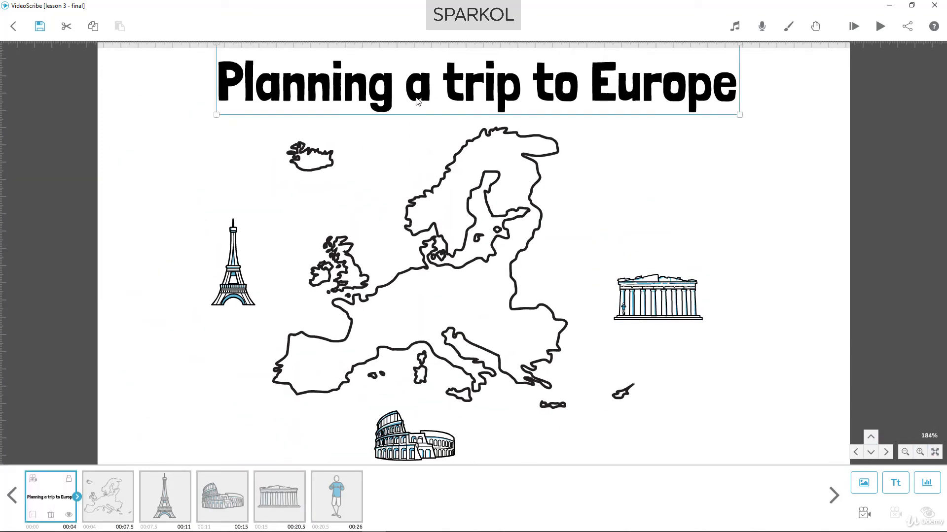